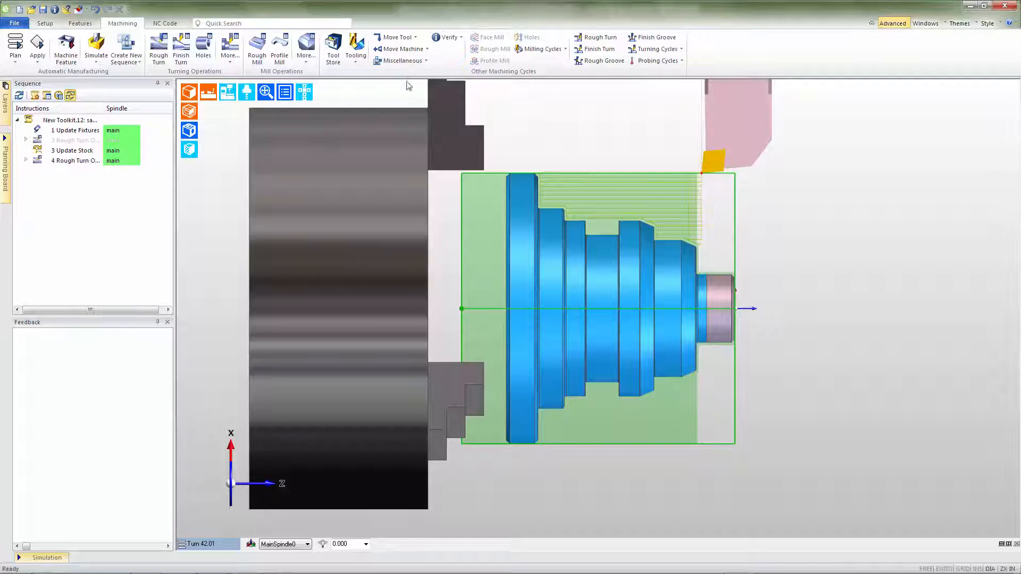
Add an Update Stock instruction after the last rough turn operation, generating 3D stock with the Large (<20 MB) maximum stock size.
{"action": "left_click", "coordinate": [426, 61]}
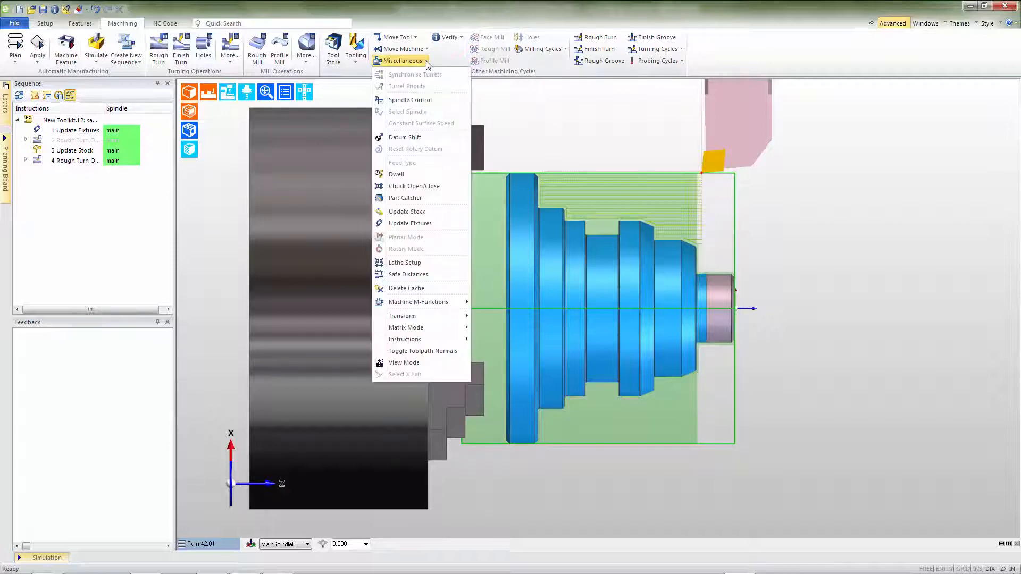
{"action": "left_click", "coordinate": [407, 212]}
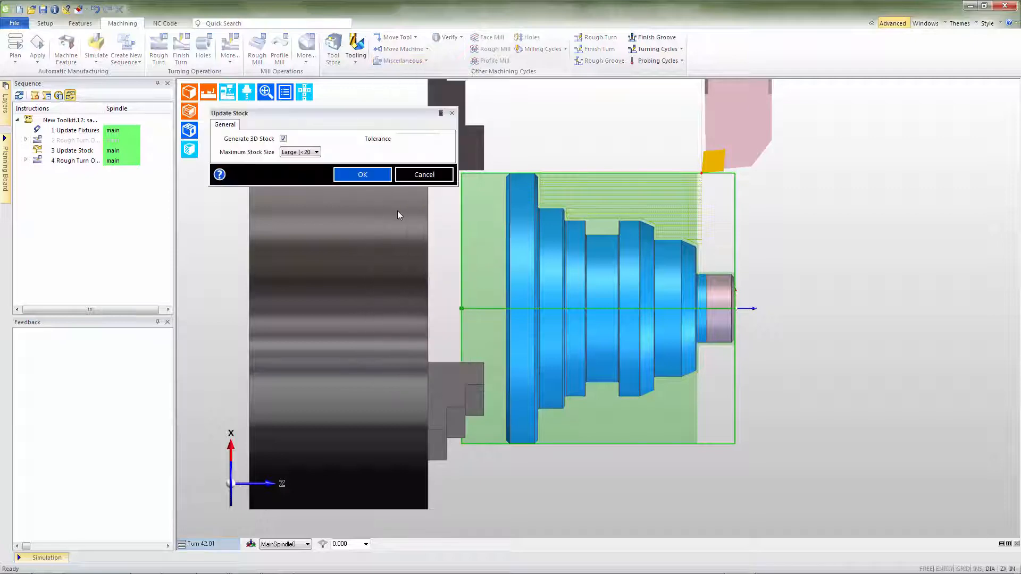
{"action": "left_click", "coordinate": [317, 153]}
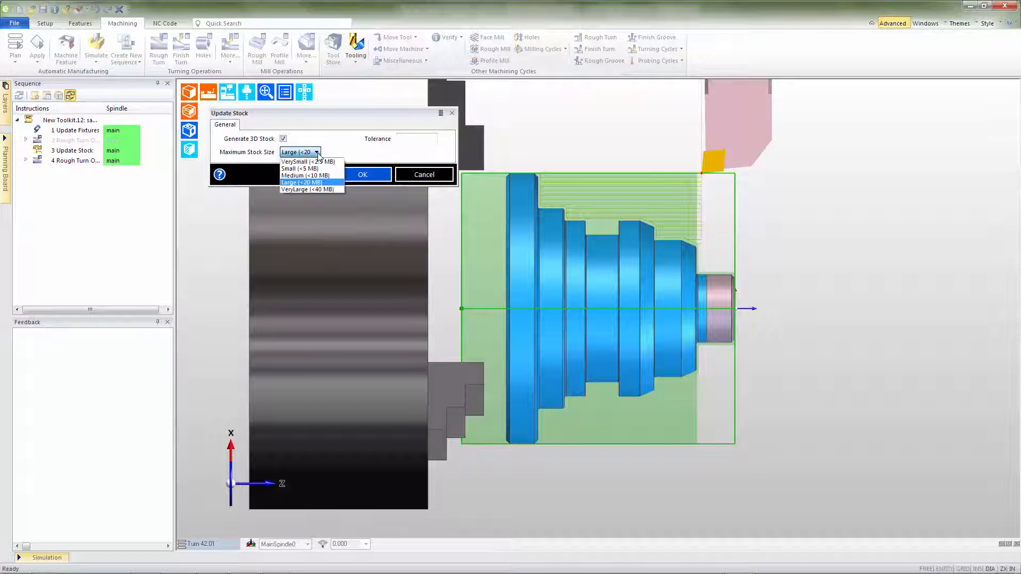
{"action": "left_click", "coordinate": [320, 182]}
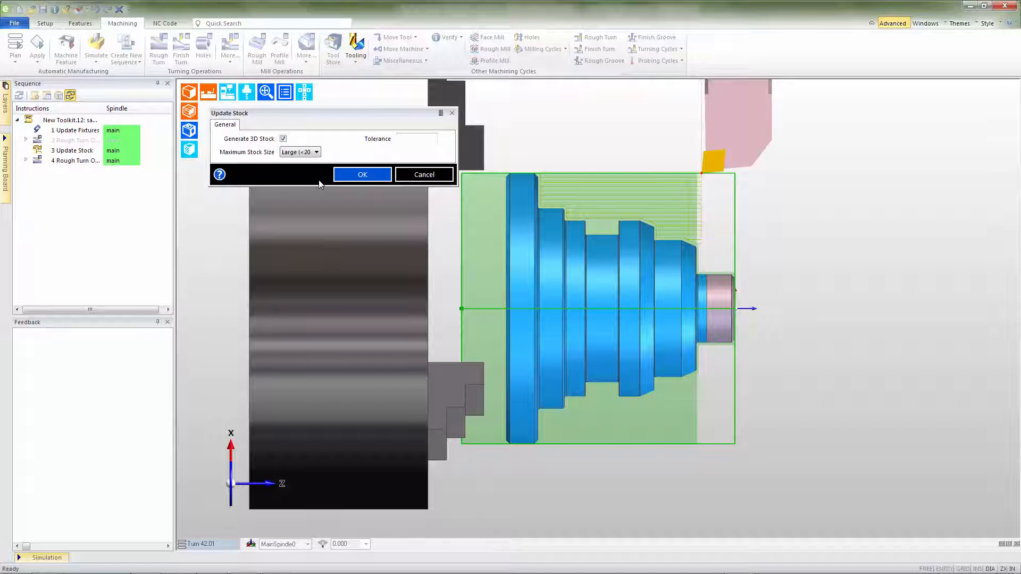
{"action": "left_click", "coordinate": [362, 175]}
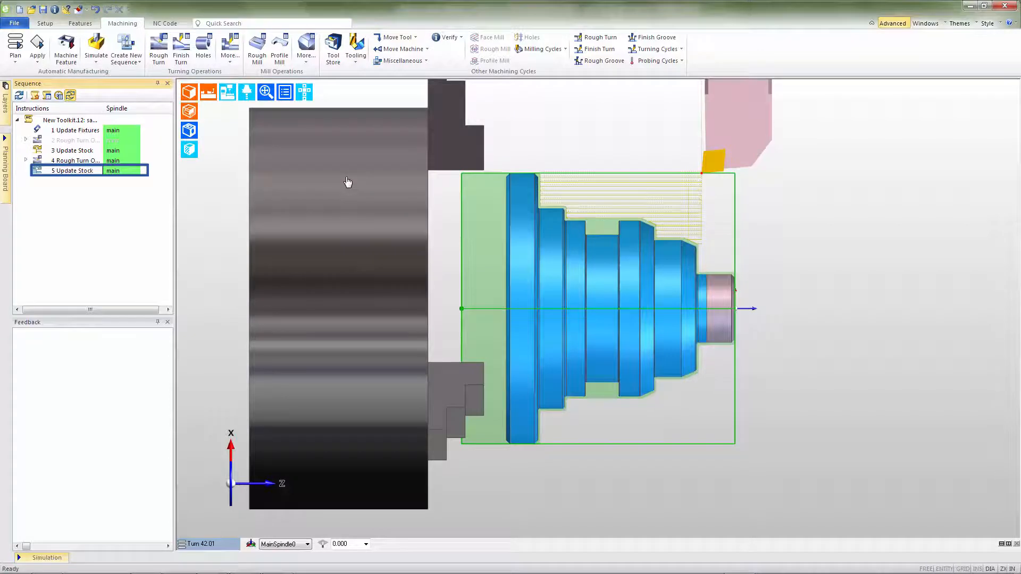
{"action": "left_click", "coordinate": [348, 182]}
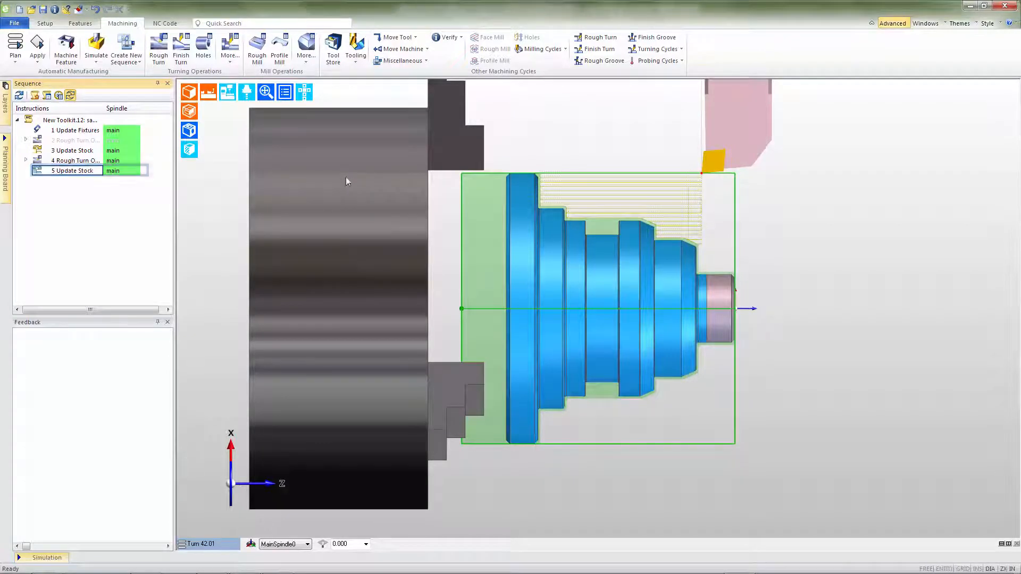
Toggle the stock display to examine the material remaining around the turned part.
{"action": "left_click", "coordinate": [193, 115]}
{"action": "left_click", "coordinate": [193, 114]}
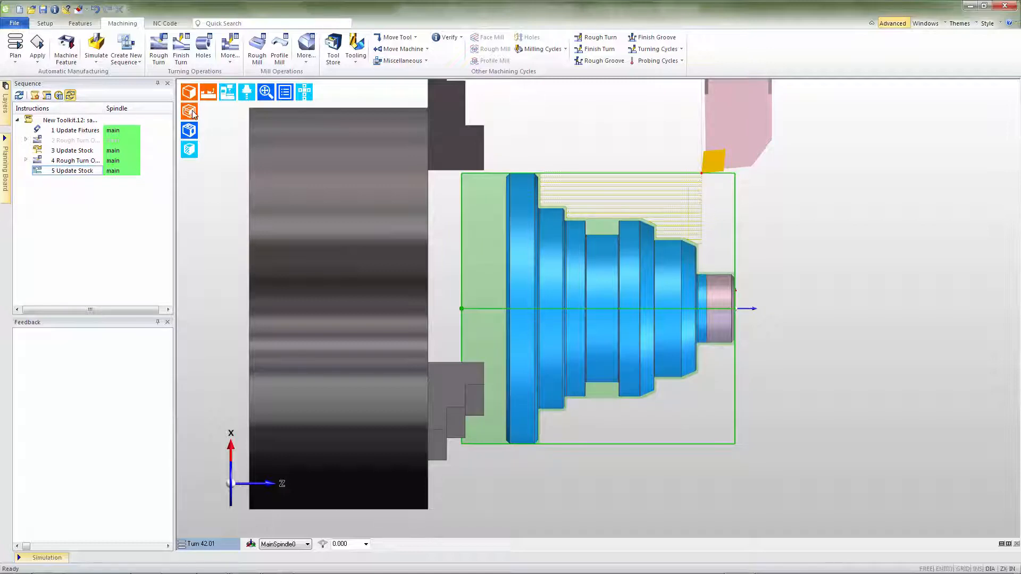
{"action": "left_click", "coordinate": [190, 111]}
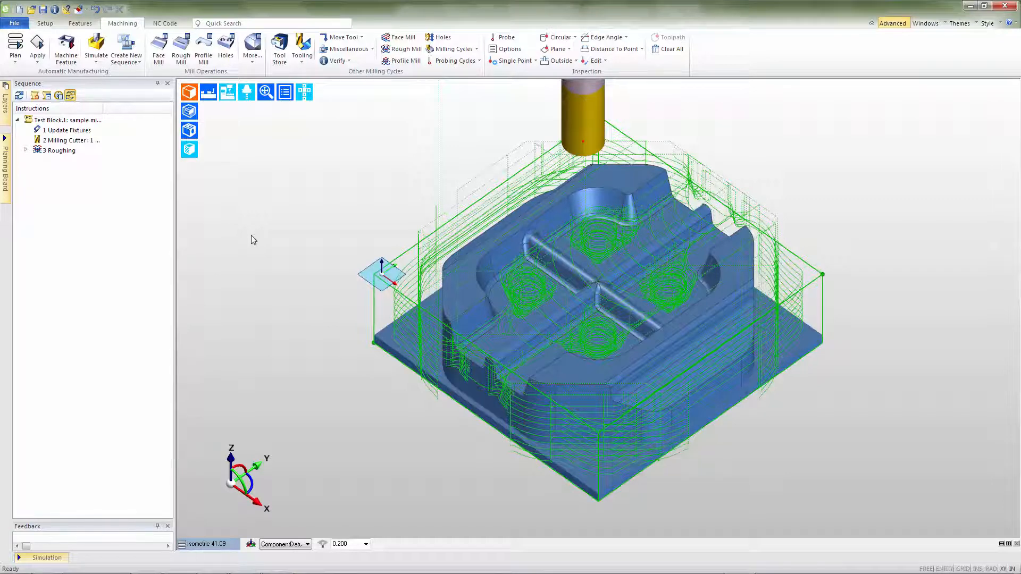
Add an Update Stock instruction after the first roughing cycle of the milling sequence, using Rapid Result and the Large stock size.
{"action": "left_click", "coordinate": [371, 50]}
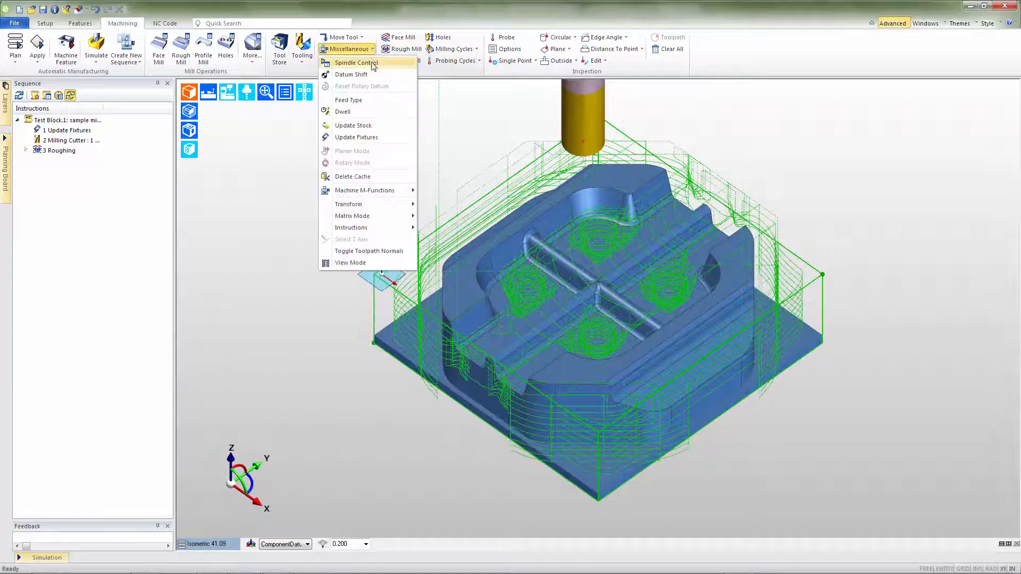
{"action": "left_click", "coordinate": [364, 127]}
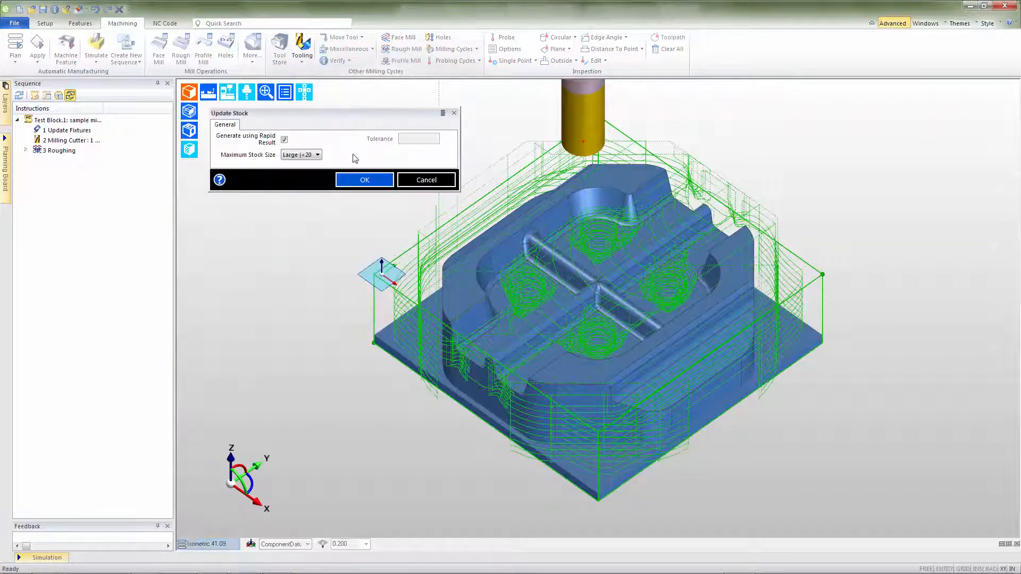
{"action": "left_click", "coordinate": [353, 181]}
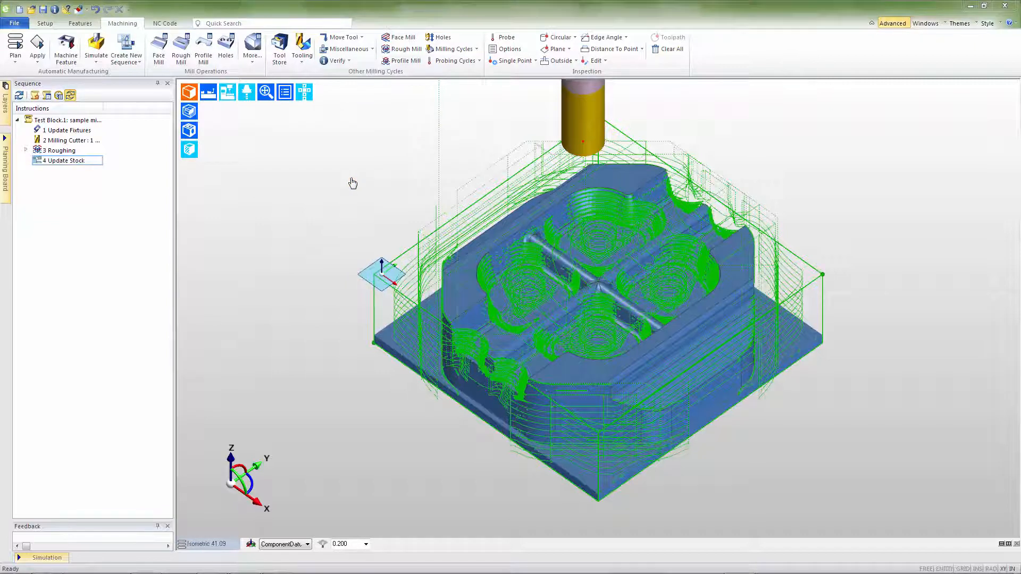
Hide the first roughing cycle's toolpath and show the updated stock shaded to inspect the remaining material.
{"action": "right_click", "coordinate": [134, 153]}
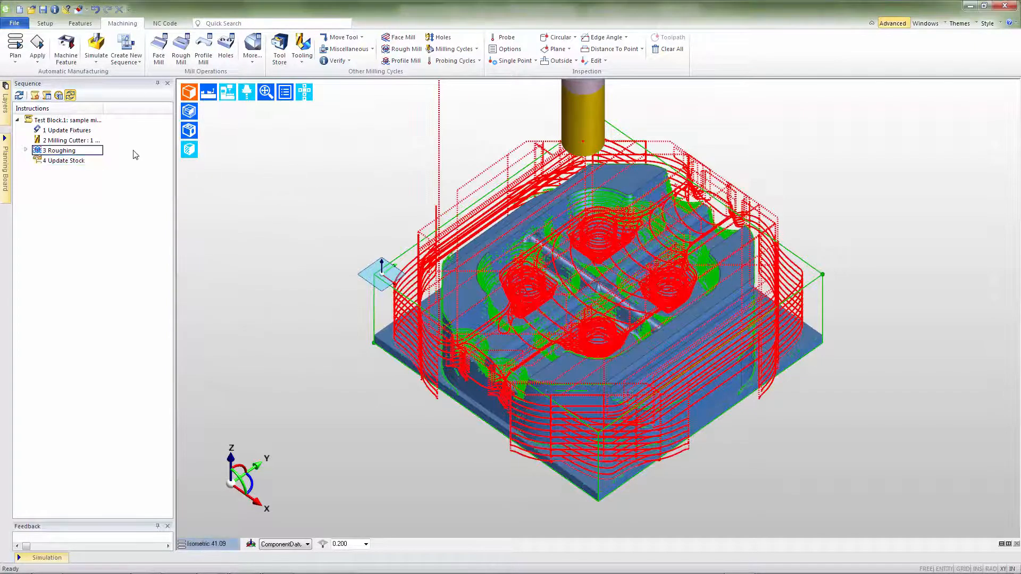
{"action": "left_click", "coordinate": [160, 240]}
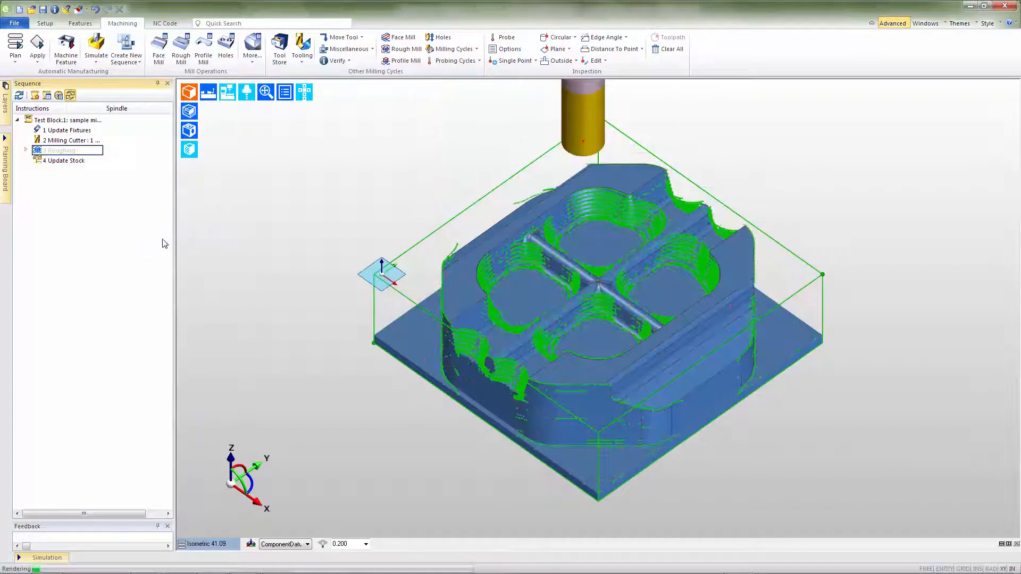
{"action": "left_click", "coordinate": [189, 111]}
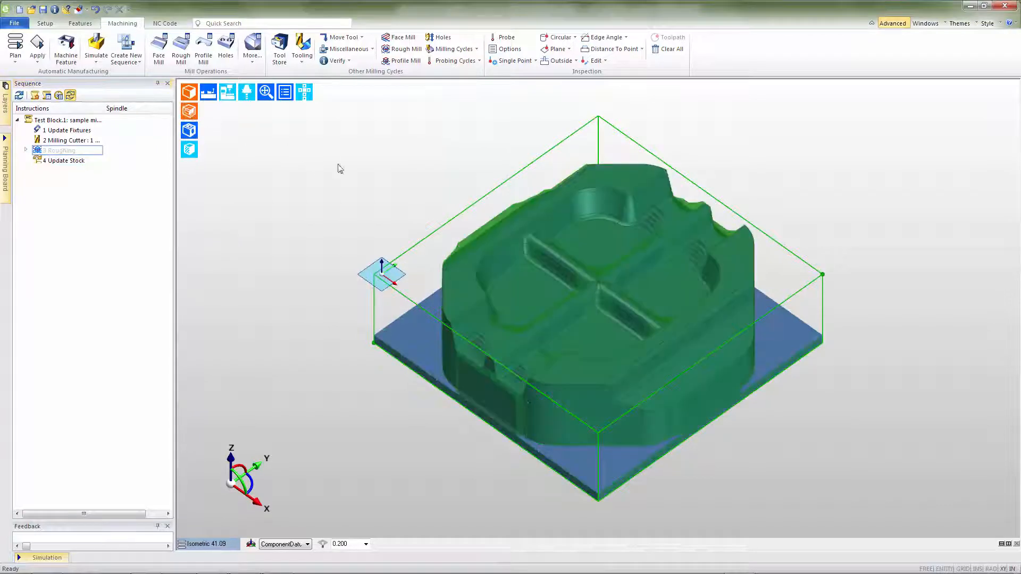
{"action": "scroll", "coordinate": [602, 304], "scroll_direction": "up", "scroll_amount": 5}
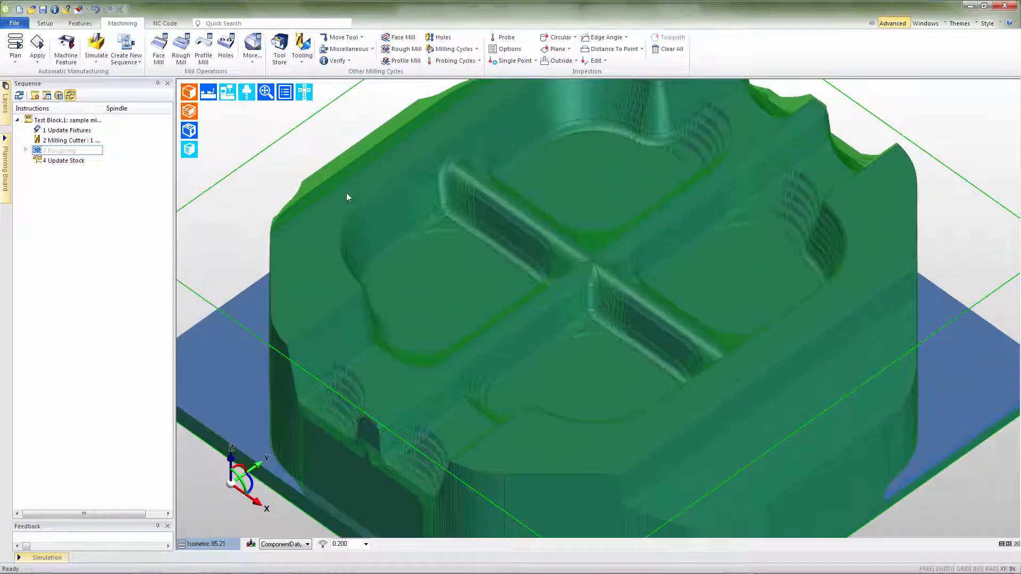
{"action": "left_click", "coordinate": [266, 92]}
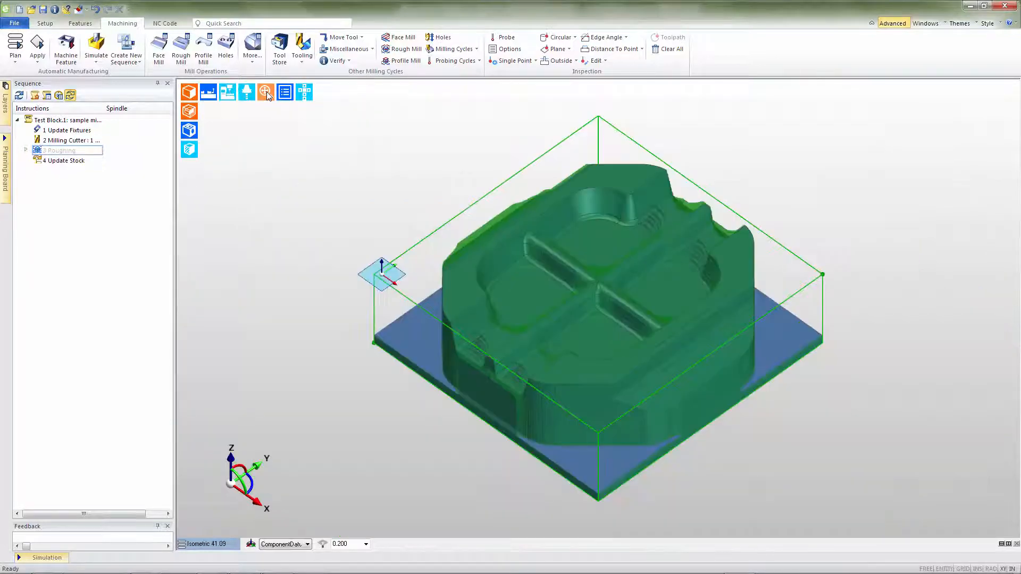
Load the 1/2 Multi Flute End Mill - LS from the tool store into tool position 2.
{"action": "left_click", "coordinate": [280, 58]}
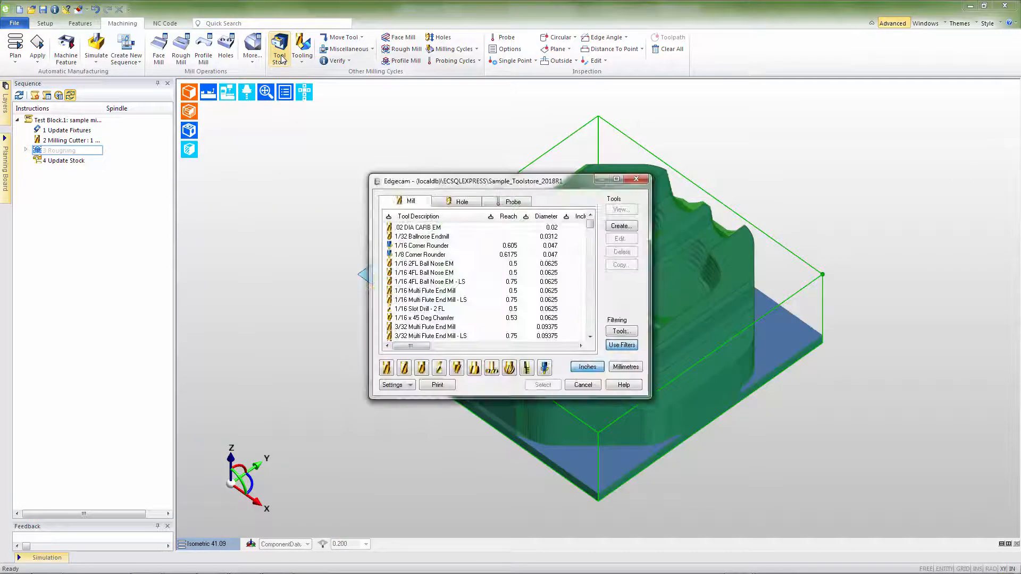
{"action": "left_click", "coordinate": [385, 367]}
{"action": "left_click_drag", "start_coordinate": [589, 249], "coordinate": [591, 288]}
{"action": "left_click", "coordinate": [443, 291]}
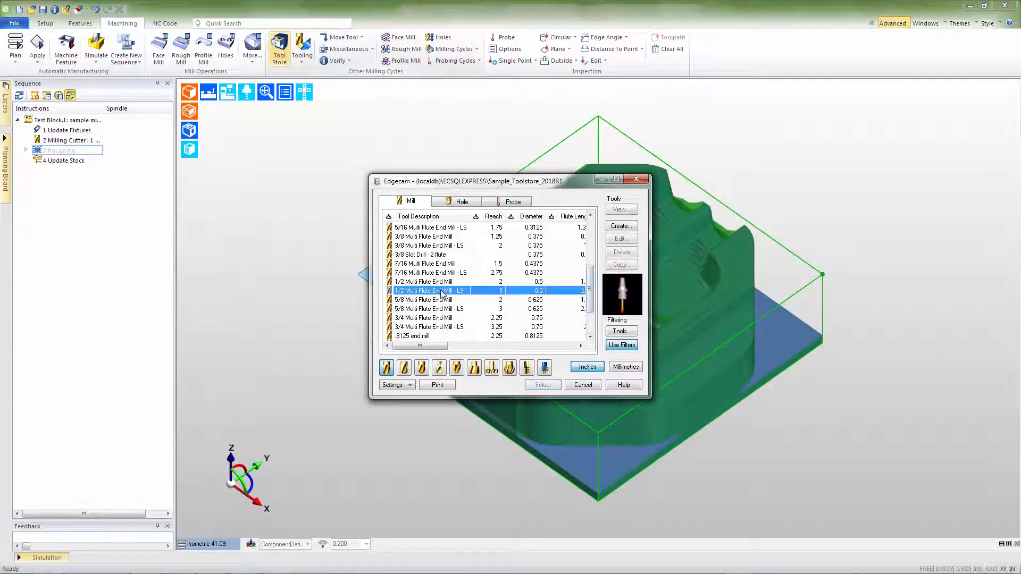
{"action": "left_click", "coordinate": [536, 384]}
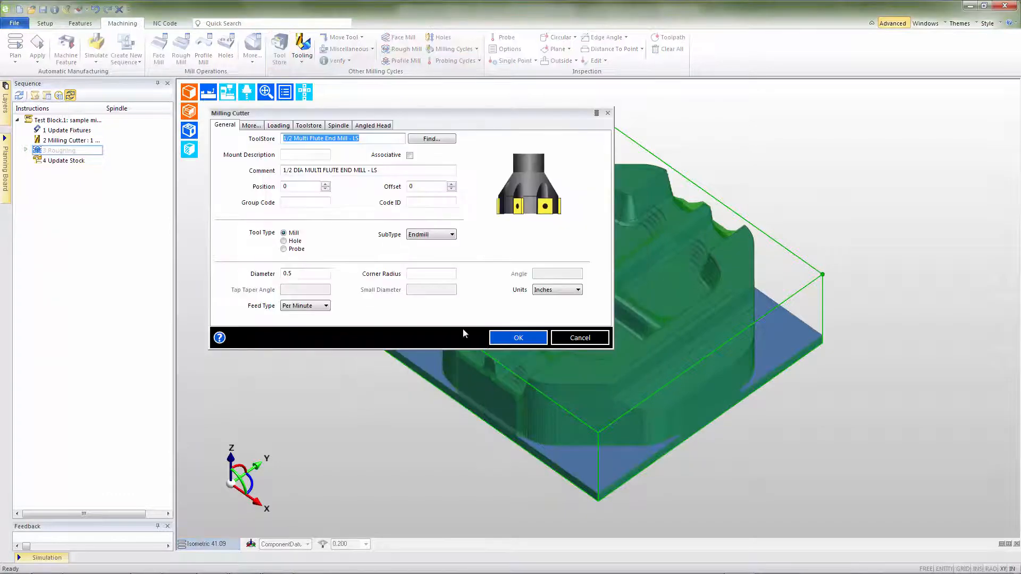
{"action": "left_click", "coordinate": [326, 184]}
{"action": "left_click", "coordinate": [326, 183]}
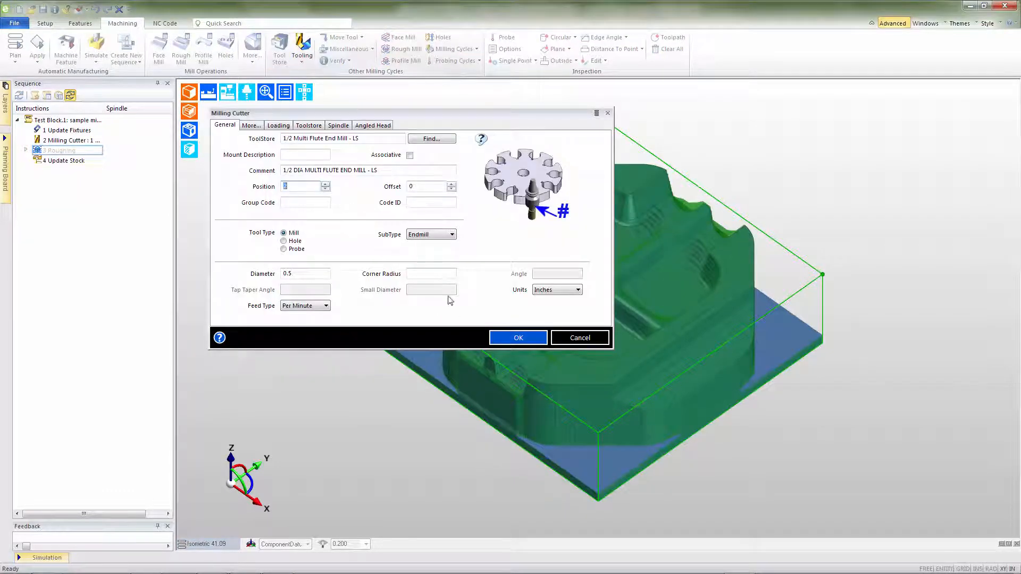
{"action": "left_click", "coordinate": [494, 342]}
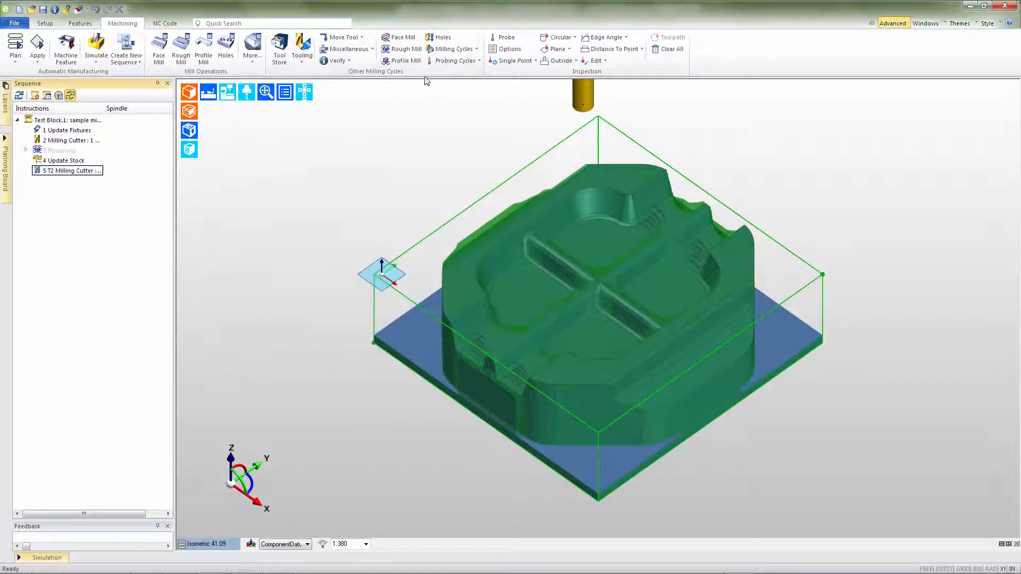
Create a second roughing cycle on the model's surfaces with the stock type set to Current Stock.
{"action": "left_click", "coordinate": [401, 49]}
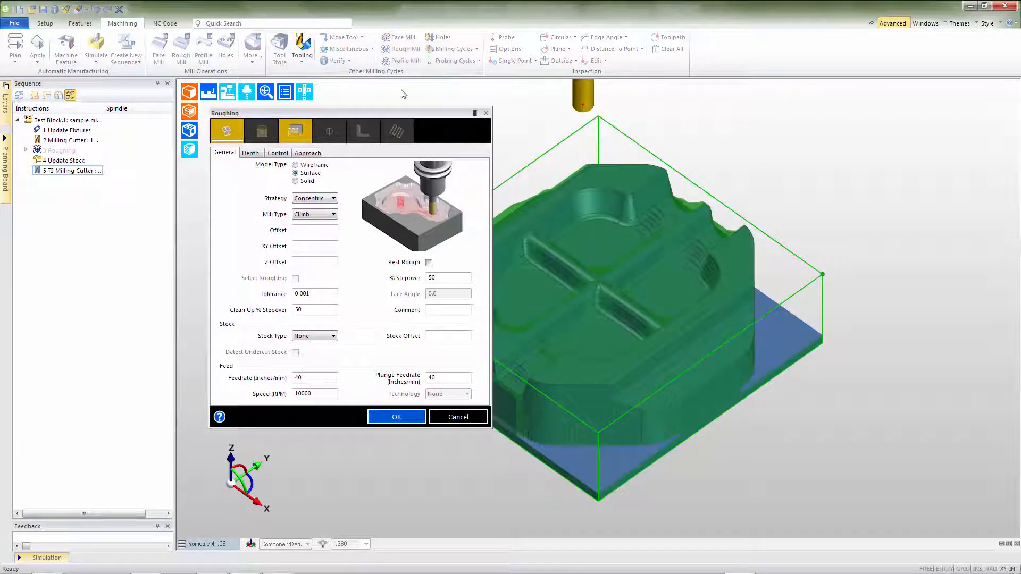
{"action": "left_click", "coordinate": [333, 336]}
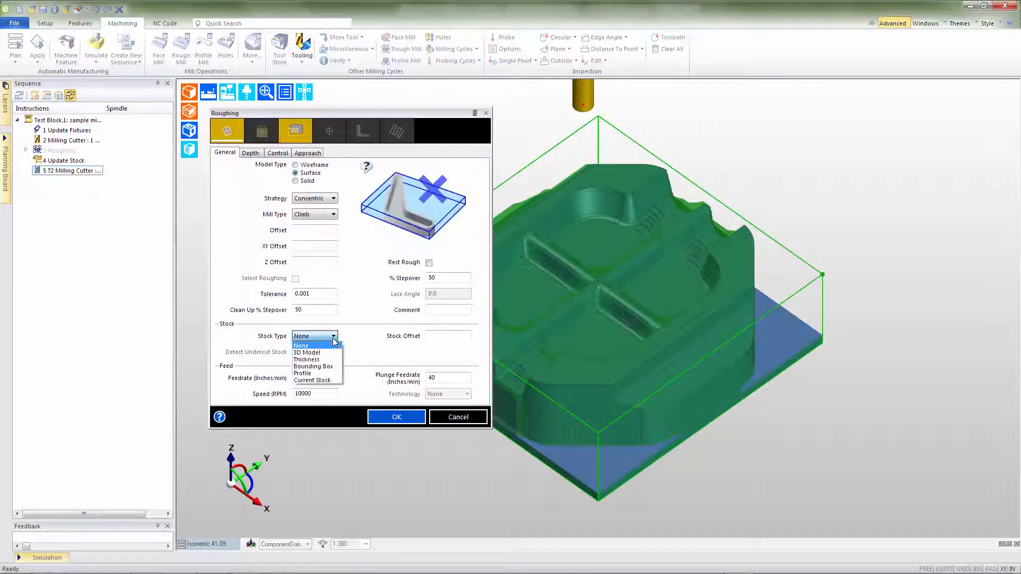
{"action": "left_click", "coordinate": [325, 380]}
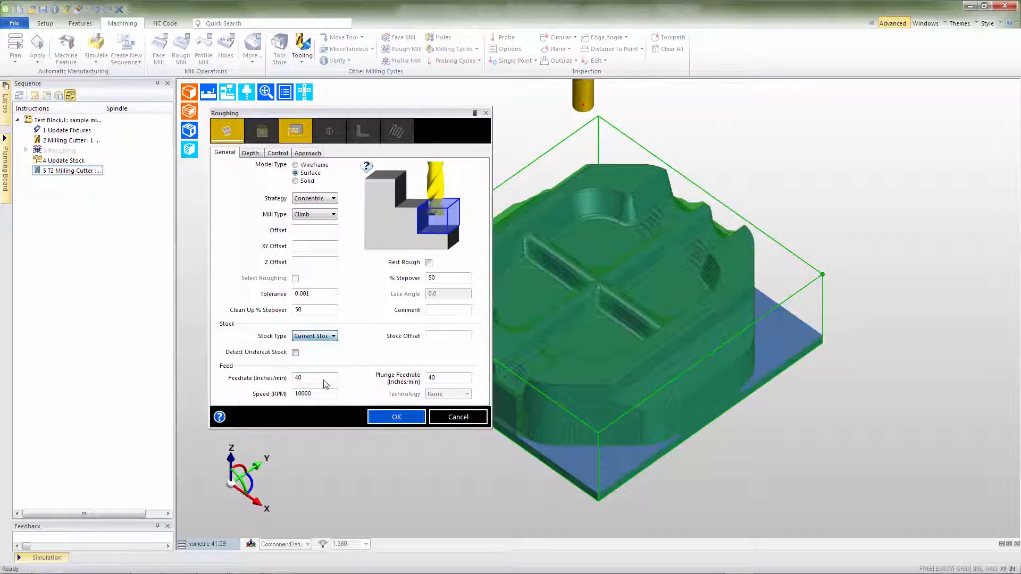
{"action": "left_click", "coordinate": [372, 418]}
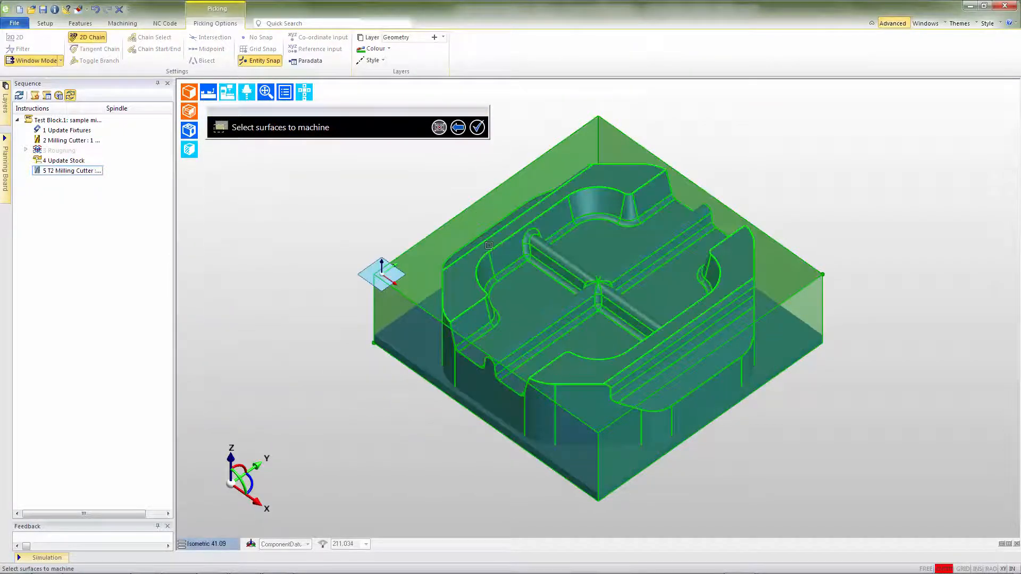
{"action": "left_click", "coordinate": [477, 127]}
{"action": "left_click", "coordinate": [477, 127]}
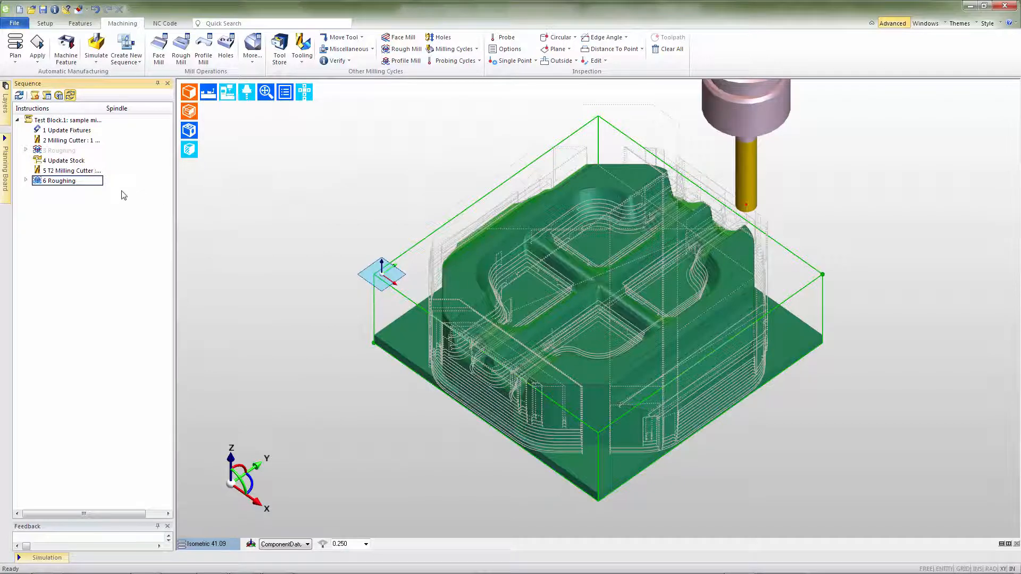
Hide the toolpath of the second roughing cycle.
{"action": "left_click", "coordinate": [93, 184]}
{"action": "right_click", "coordinate": [93, 184]}
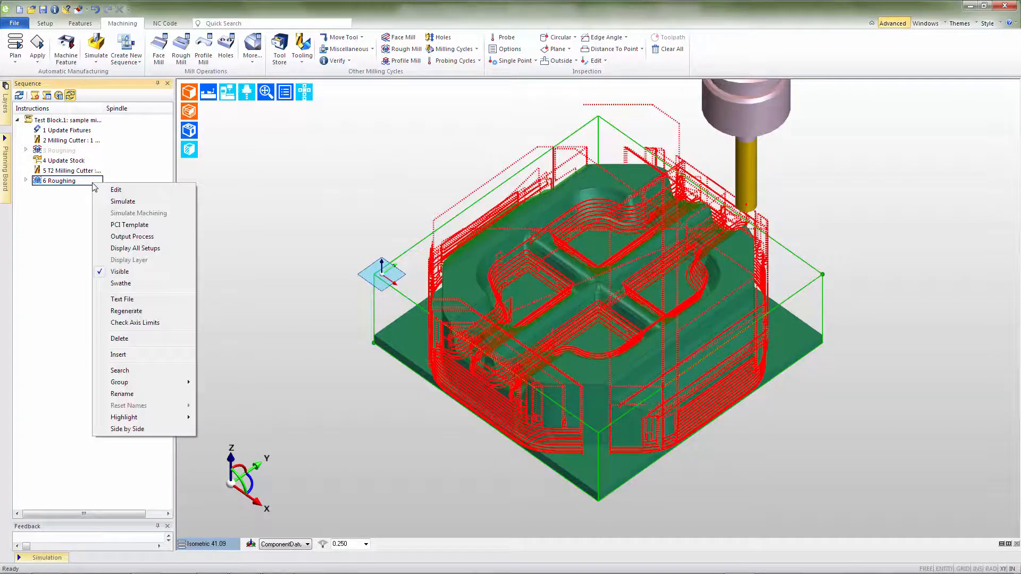
{"action": "left_click", "coordinate": [119, 261]}
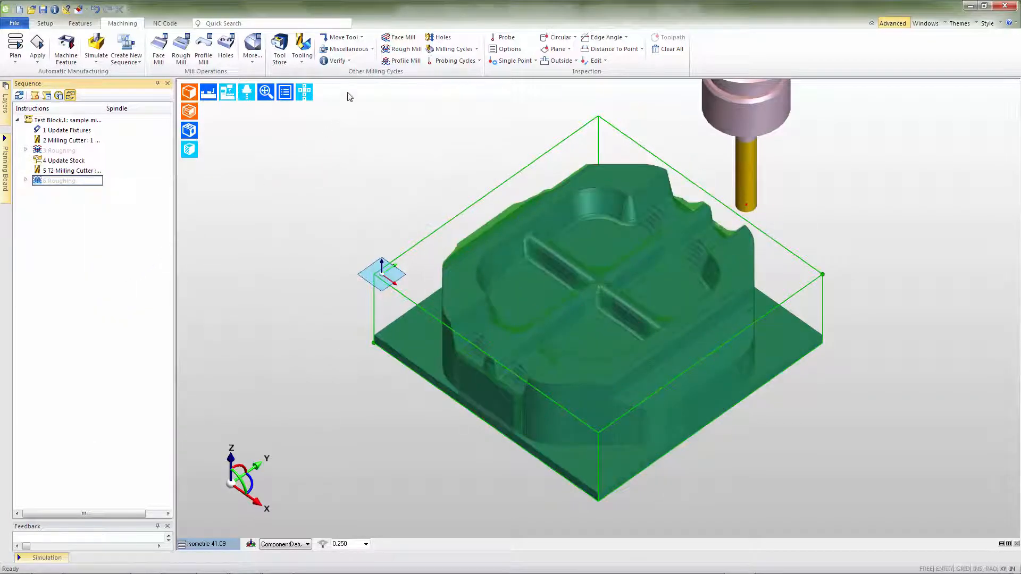
Add another Update Stock instruction after the second roughing cycle, using Rapid Result and the Large stock size.
{"action": "left_click", "coordinate": [372, 55]}
{"action": "left_click", "coordinate": [360, 126]}
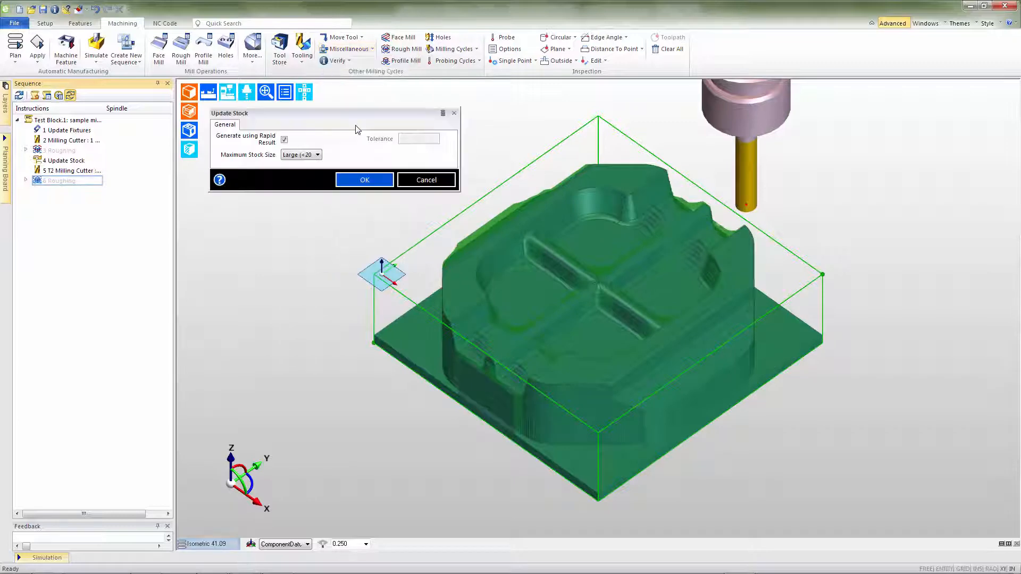
{"action": "left_click", "coordinate": [353, 179]}
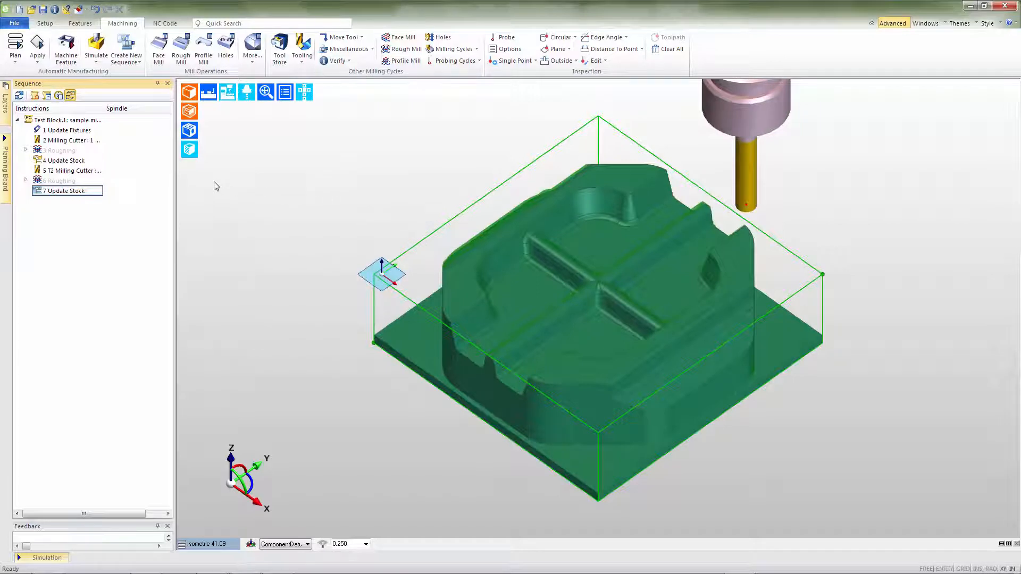
Simulate the machining from the first Update Stock instruction onward and run the simulation in the Simulator.
{"action": "right_click", "coordinate": [78, 165]}
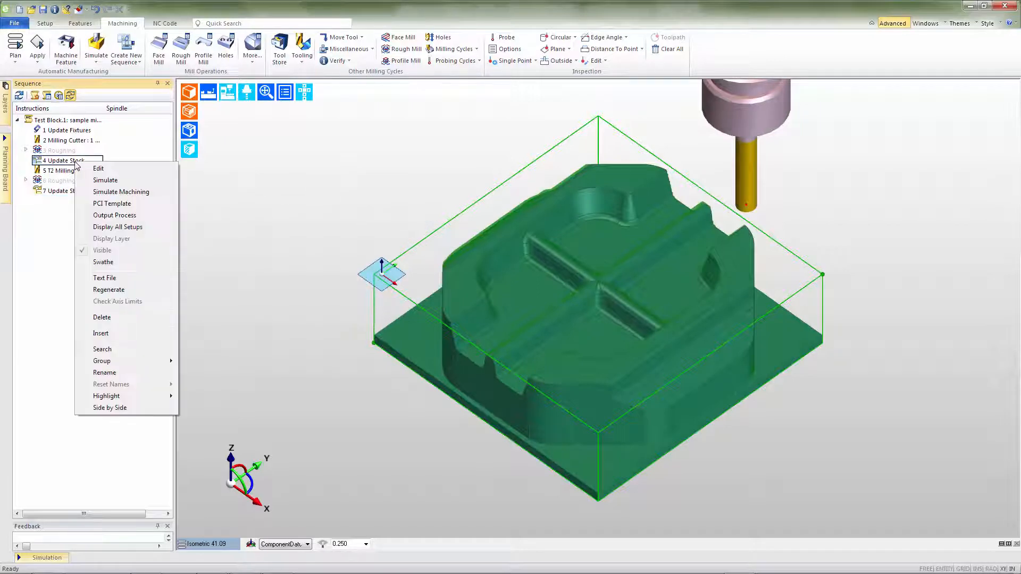
{"action": "left_click", "coordinate": [110, 193]}
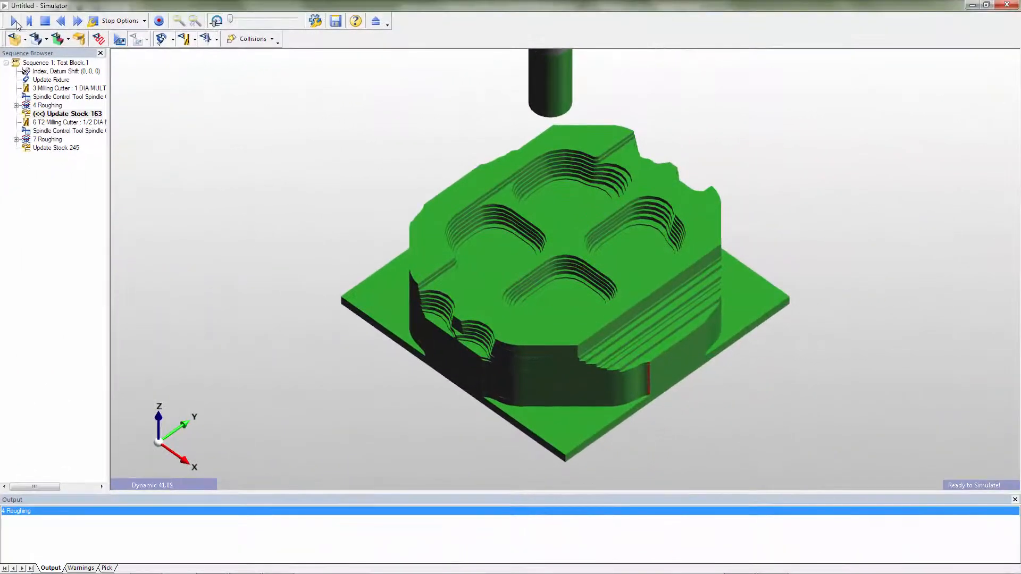
{"action": "left_click", "coordinate": [15, 21]}
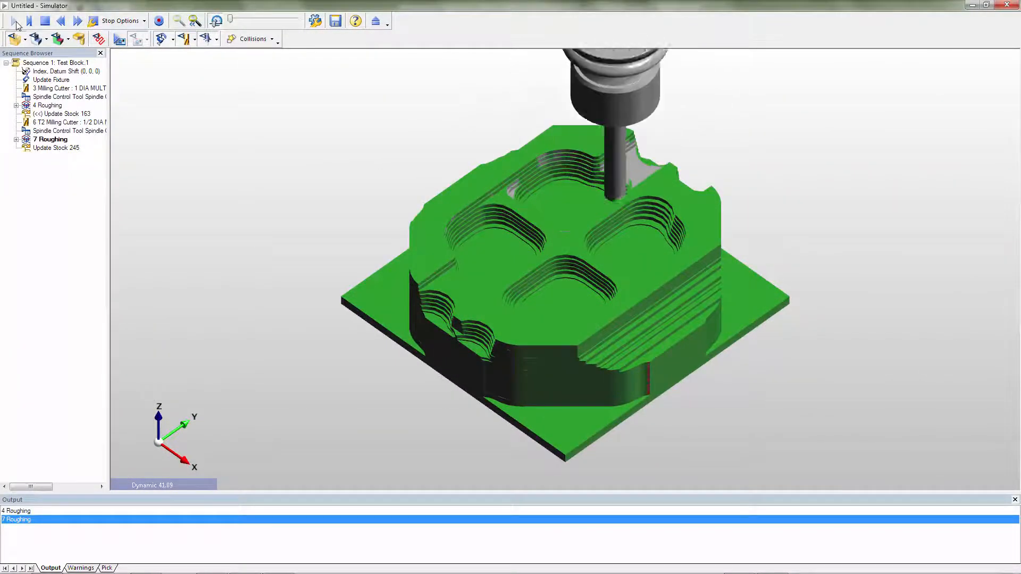